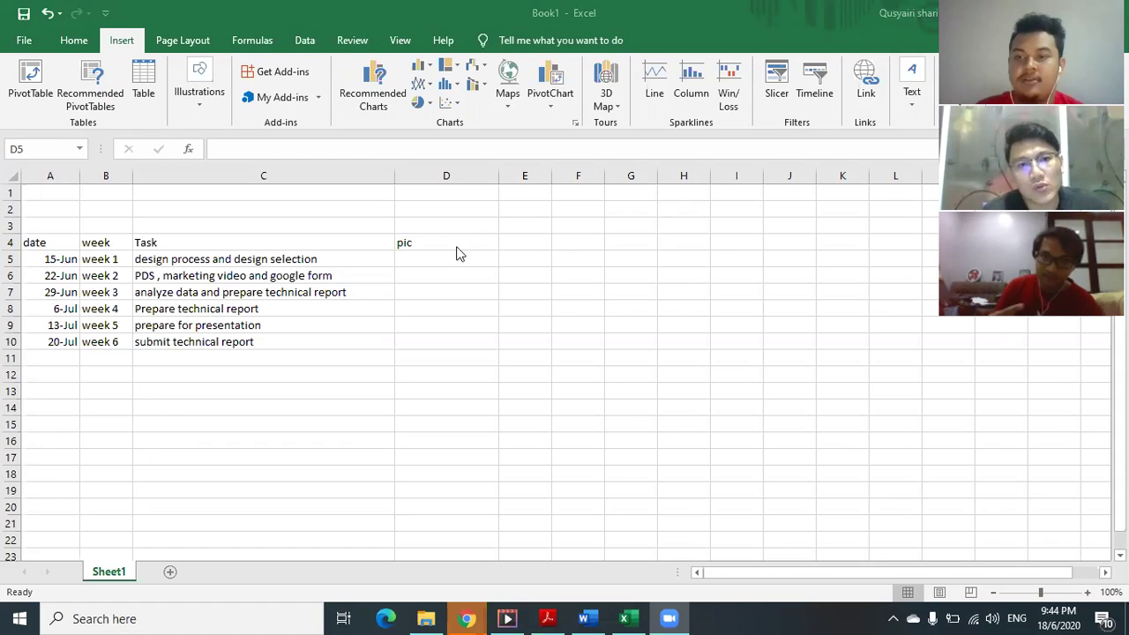
Step: Enter the week 1 person in charge's name in cell D5 under the pic heading
{"action": "left_click", "coordinate": [425, 256]}
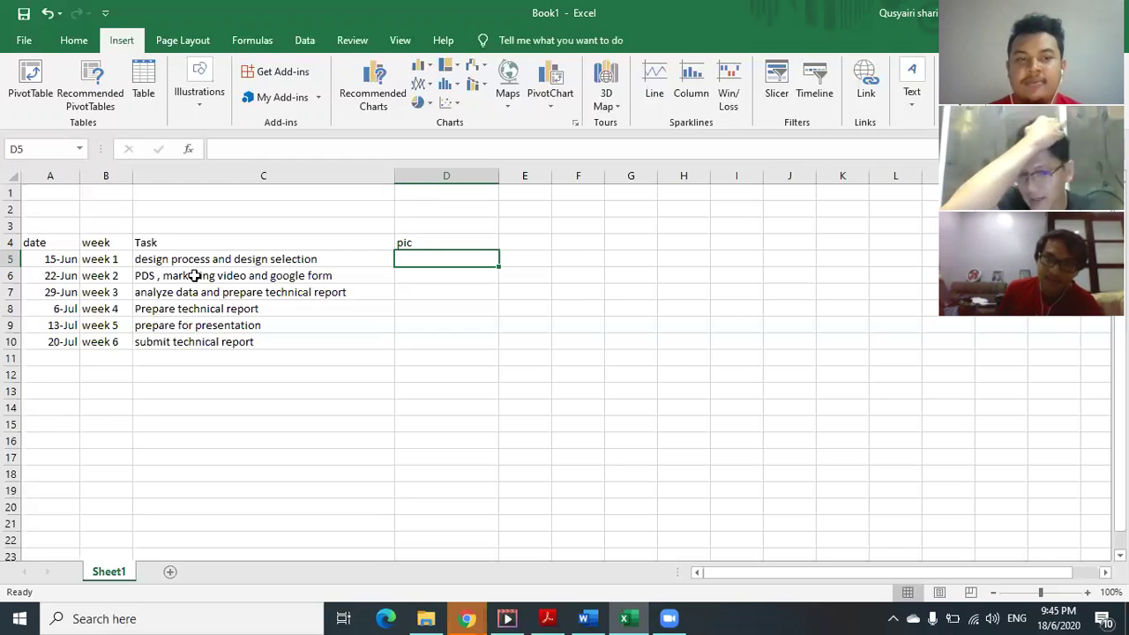
{"action": "type", "text": "qusyairi"}
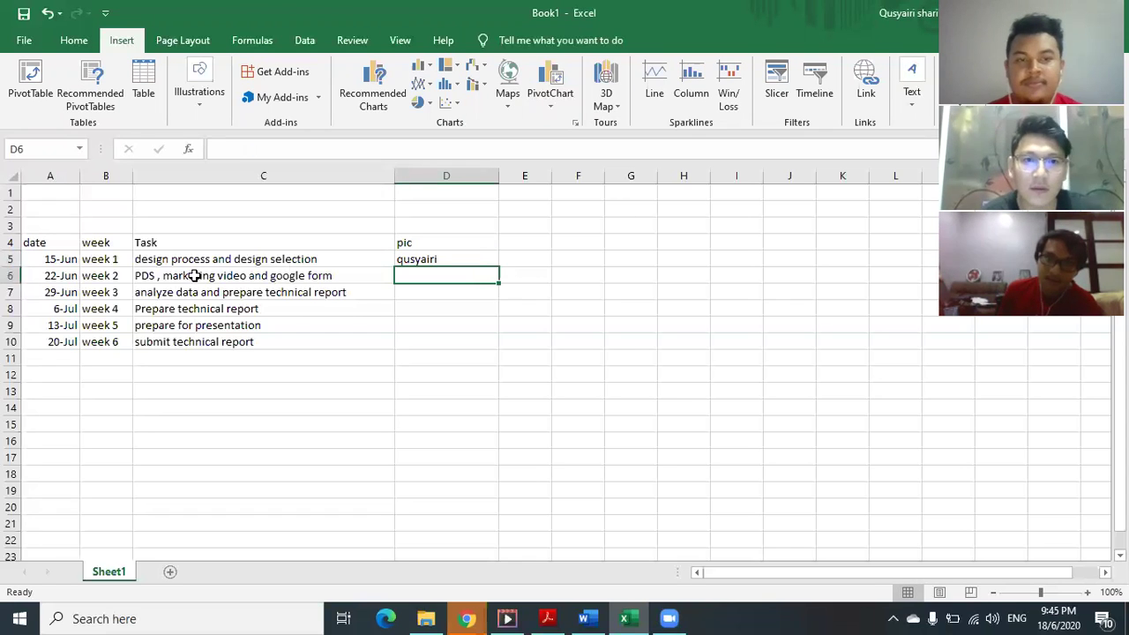
{"action": "key", "text": "Return"}
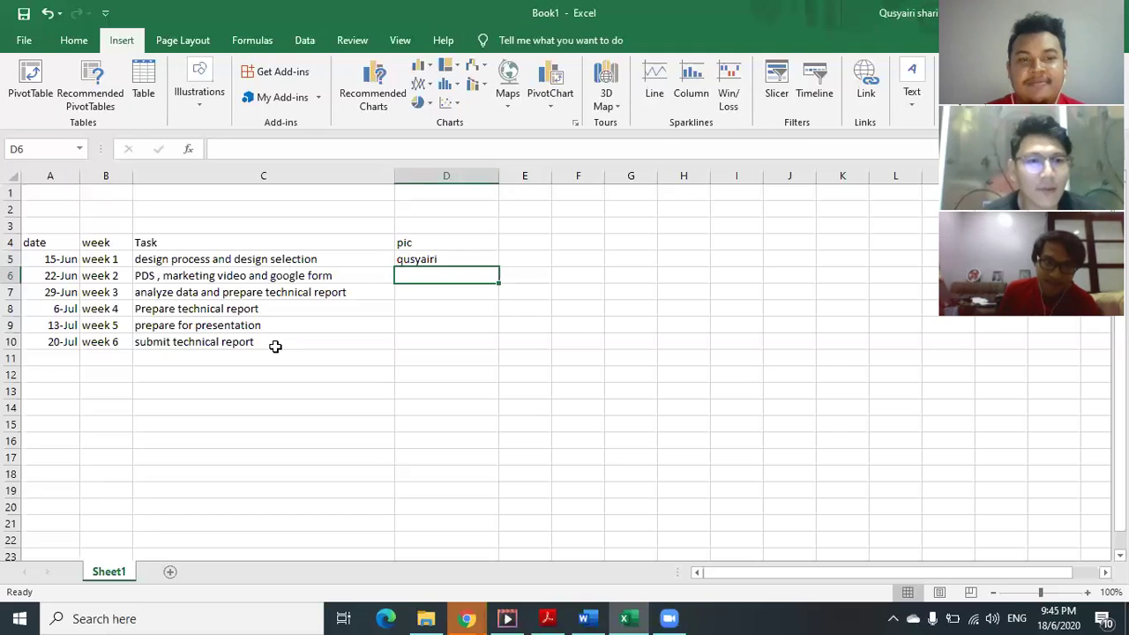
Step: Move the task descriptions in C5:C10 down one row
{"action": "left_click_drag", "start_coordinate": [275, 347], "coordinate": [164, 257]}
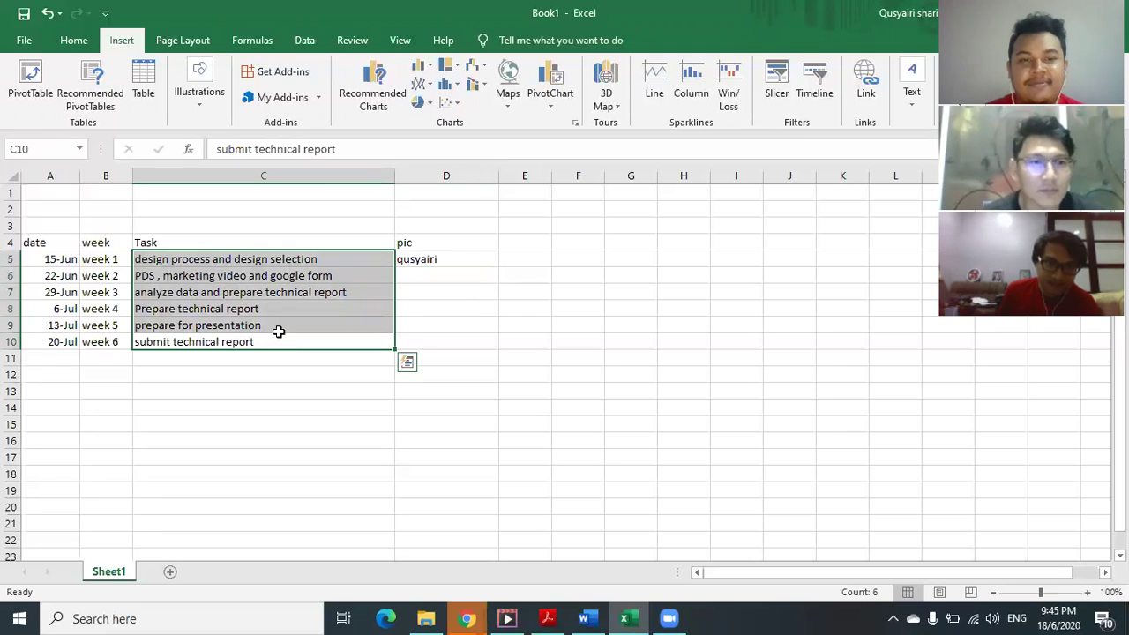
{"action": "left_click", "coordinate": [264, 405]}
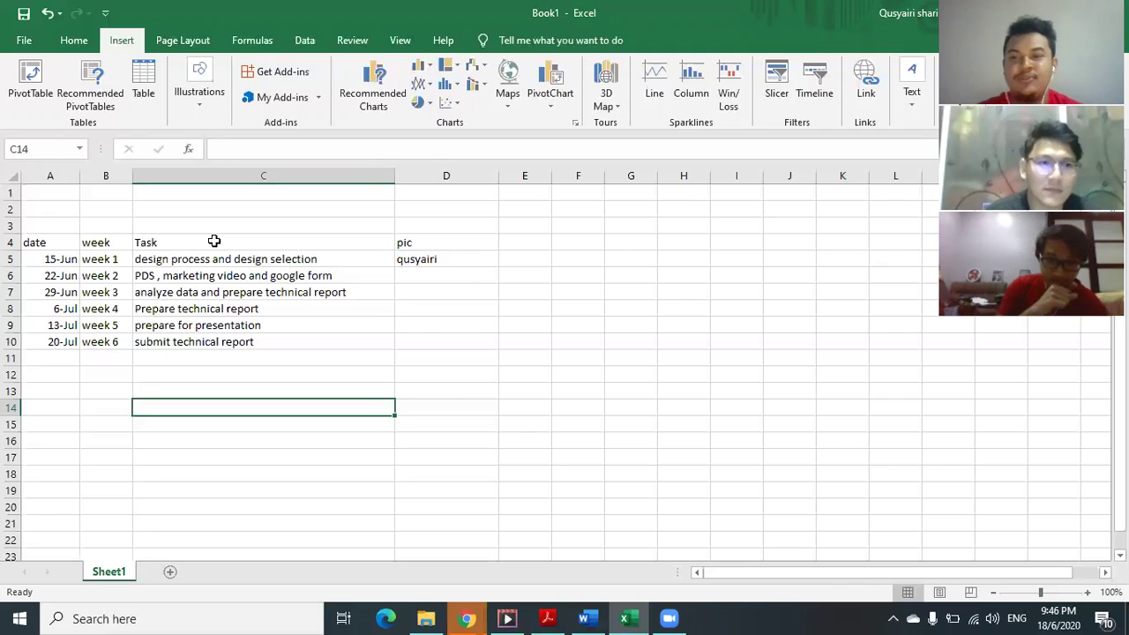
{"action": "left_click_drag", "start_coordinate": [358, 264], "coordinate": [204, 339]}
{"action": "left_click_drag", "start_coordinate": [226, 252], "coordinate": [224, 276]}
{"action": "left_click", "coordinate": [116, 358]}
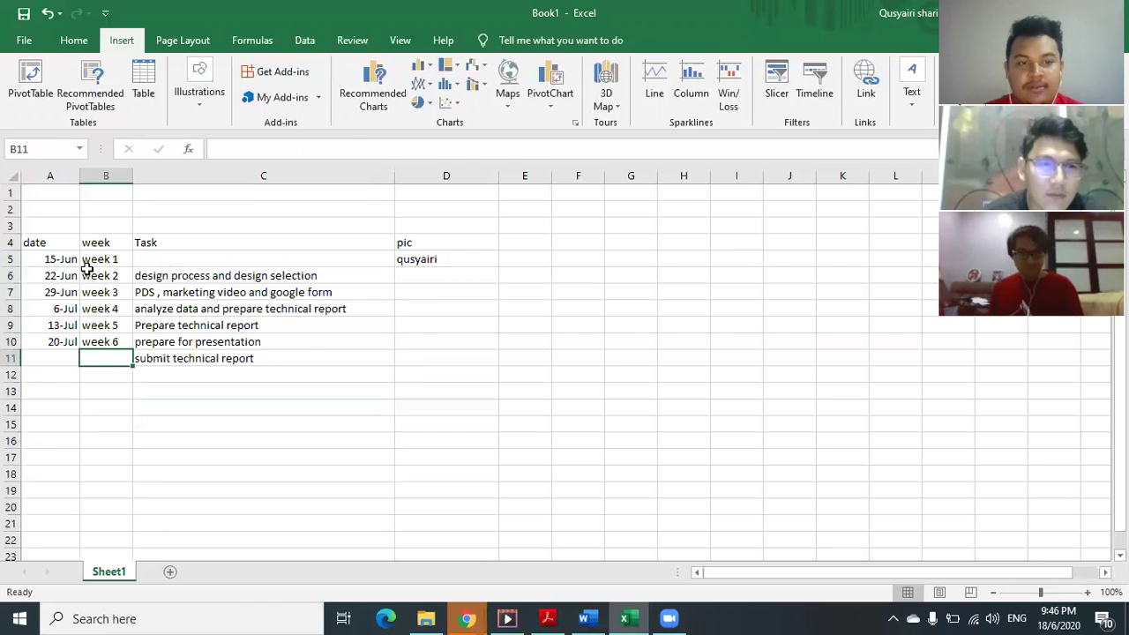
Step: Clear 'prepare for presentation' from C10 and move 'submit technical report' up into week 6
{"action": "left_click", "coordinate": [273, 343]}
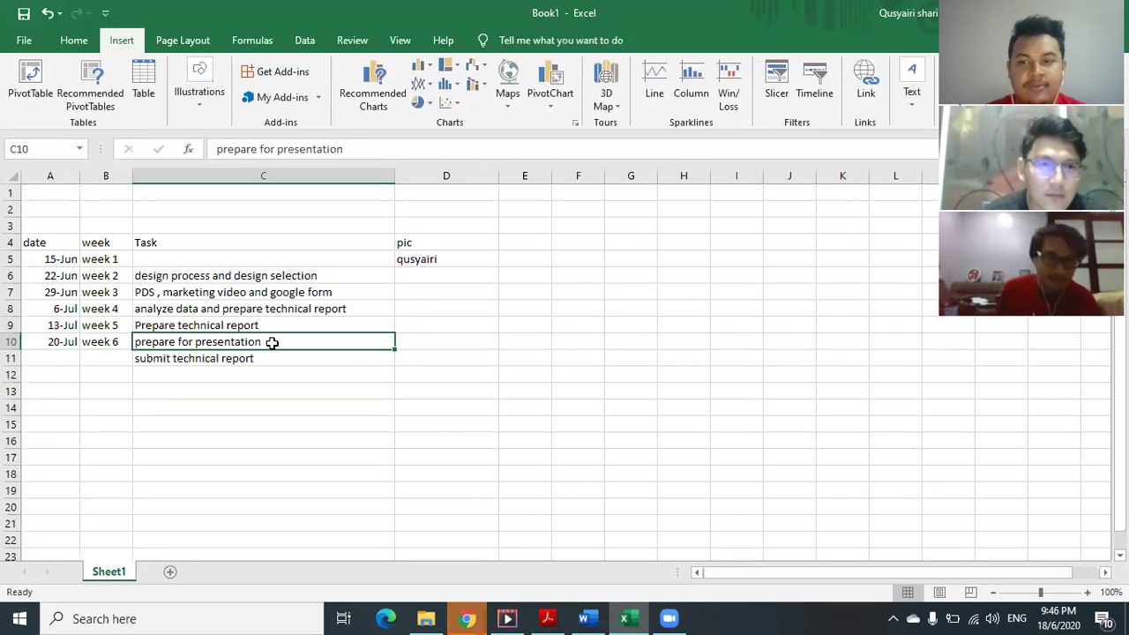
{"action": "left_click_drag", "start_coordinate": [350, 149], "coordinate": [218, 150]}
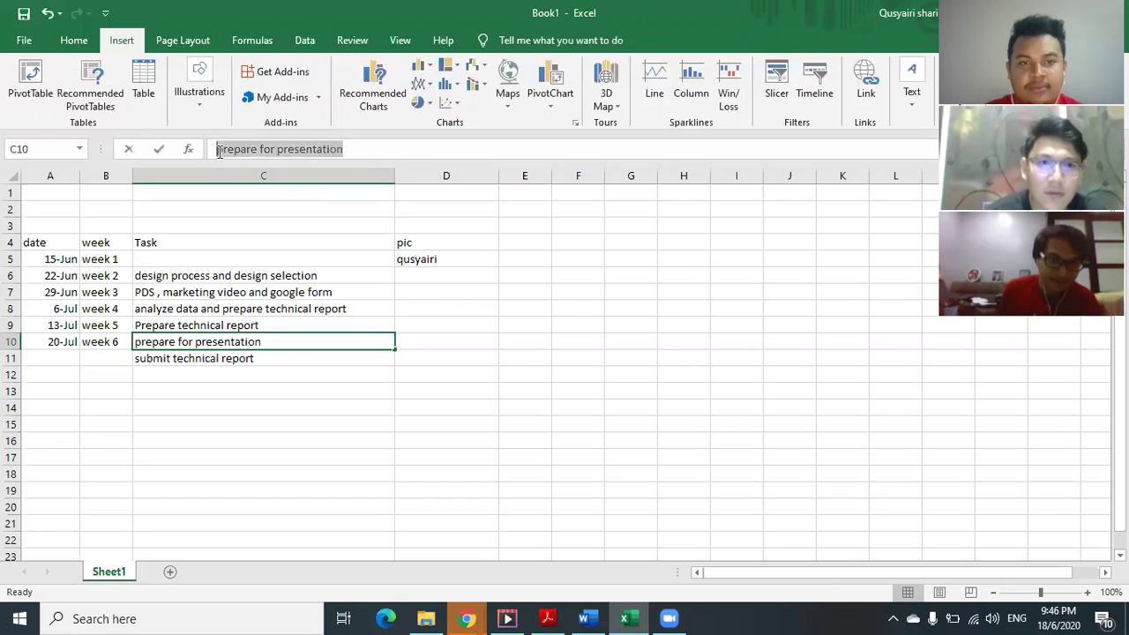
{"action": "key", "text": "BackSpace"}
{"action": "left_click", "coordinate": [227, 361]}
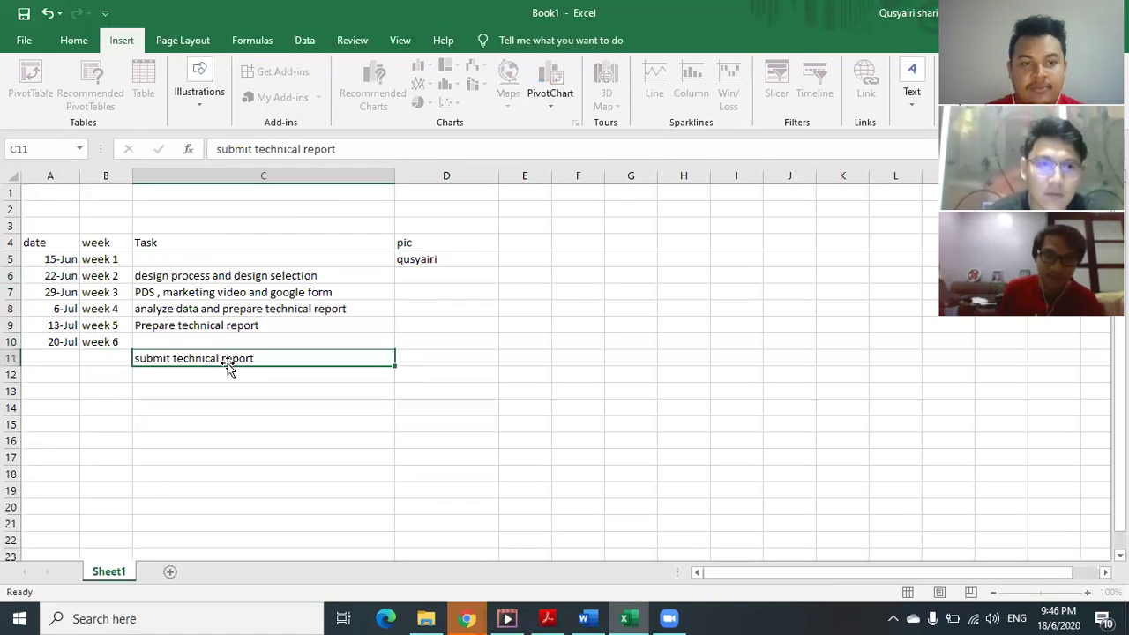
{"action": "left_click_drag", "start_coordinate": [345, 148], "coordinate": [217, 148]}
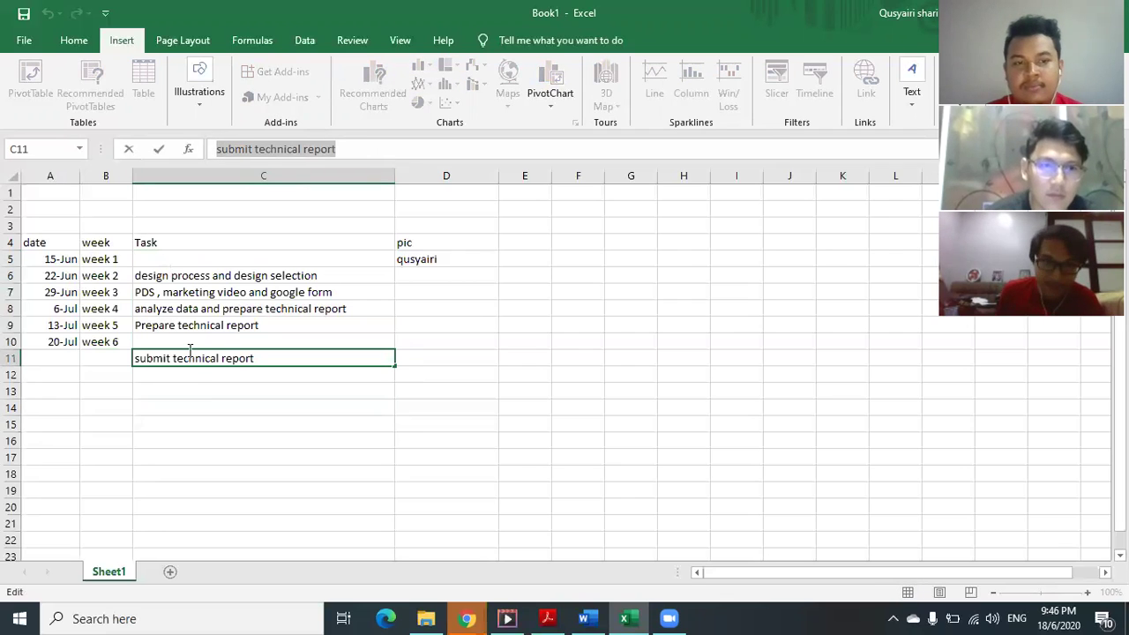
{"action": "left_click", "coordinate": [190, 348]}
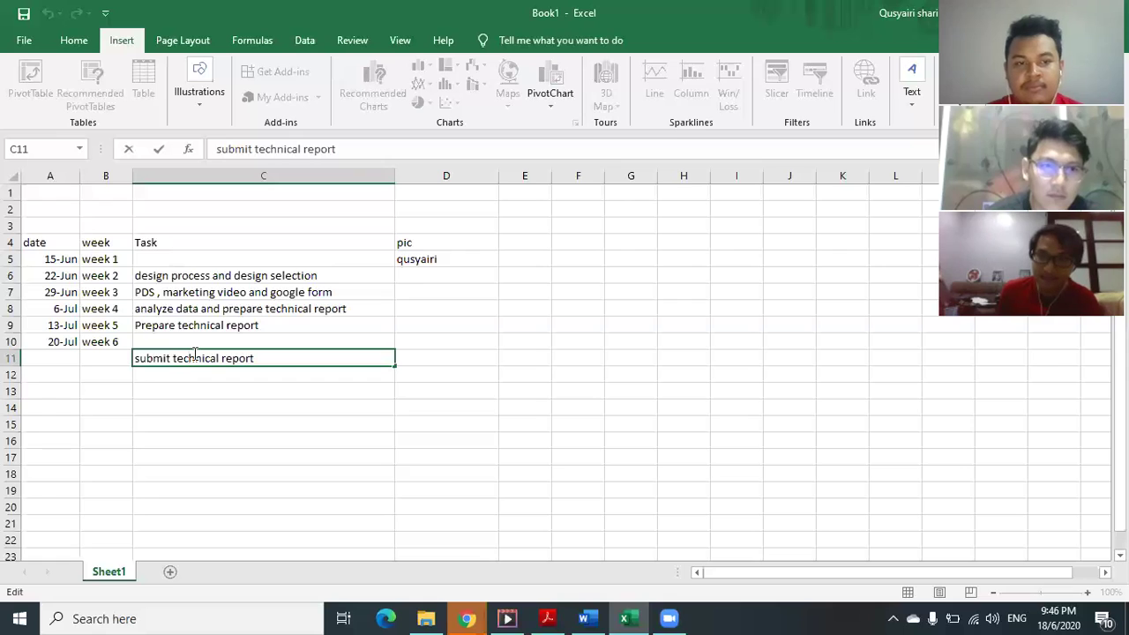
{"action": "key", "text": "Escape"}
{"action": "left_click_drag", "start_coordinate": [200, 351], "coordinate": [201, 343]}
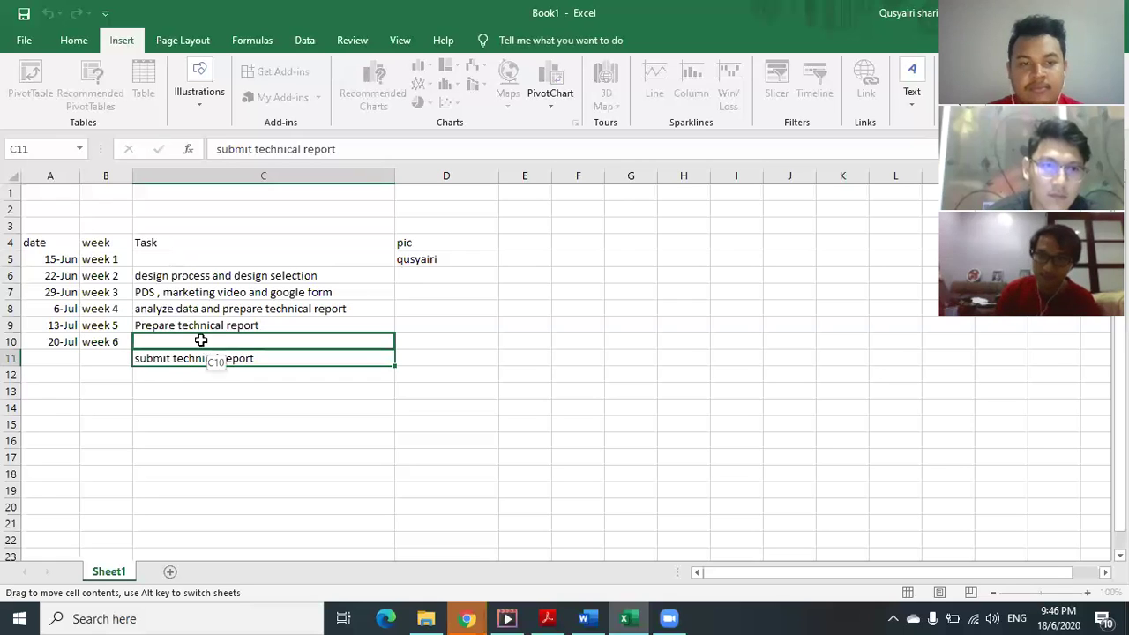
{"action": "left_click", "coordinate": [266, 389]}
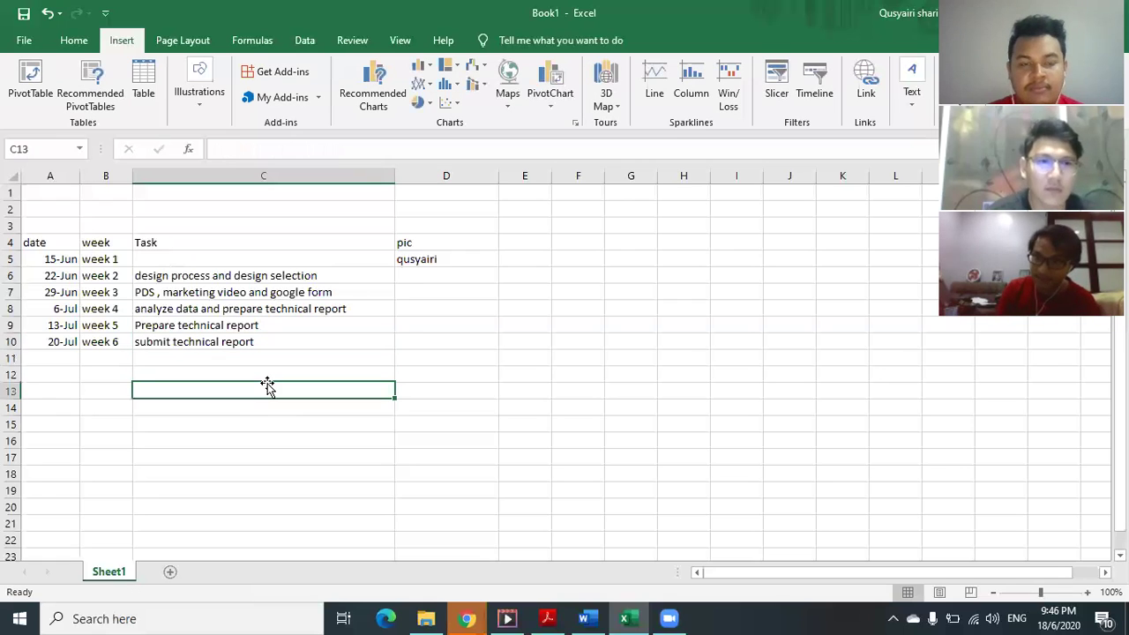
Step: Extend the week 5 task to 'Prepare technical report and presentation'
{"action": "left_click", "coordinate": [294, 326]}
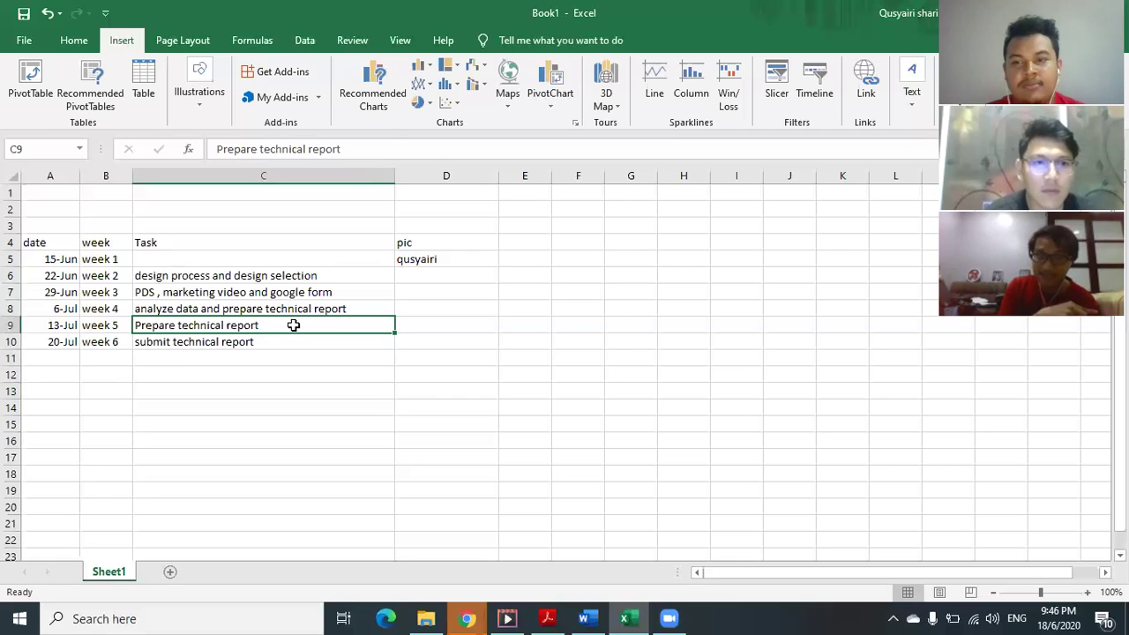
{"action": "left_click", "coordinate": [362, 143]}
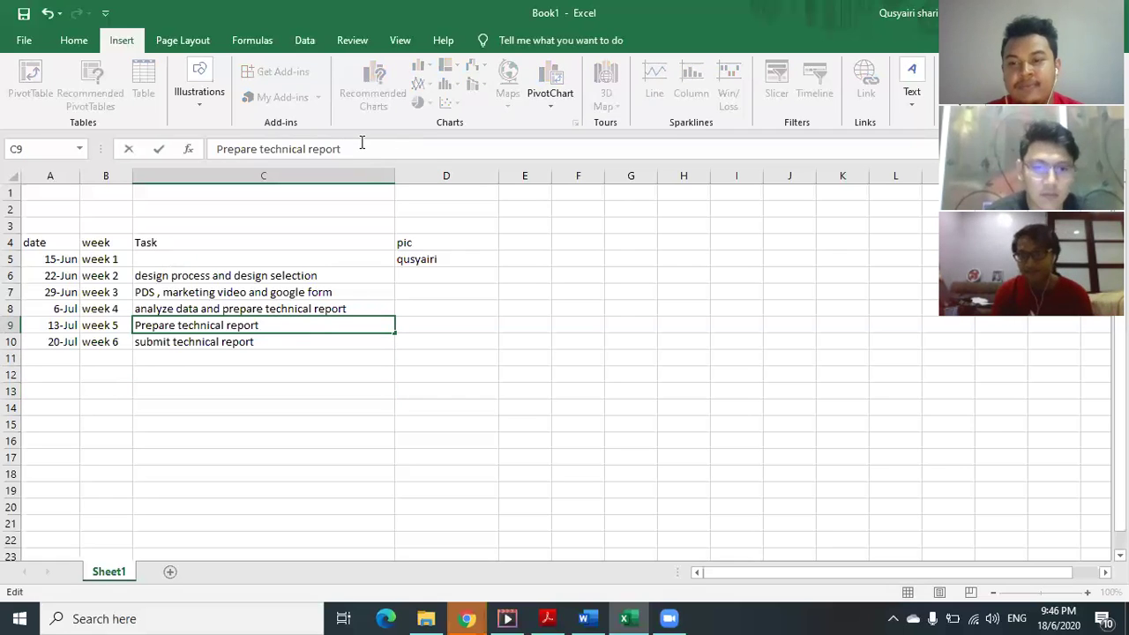
{"action": "type", "text": "and pre"}
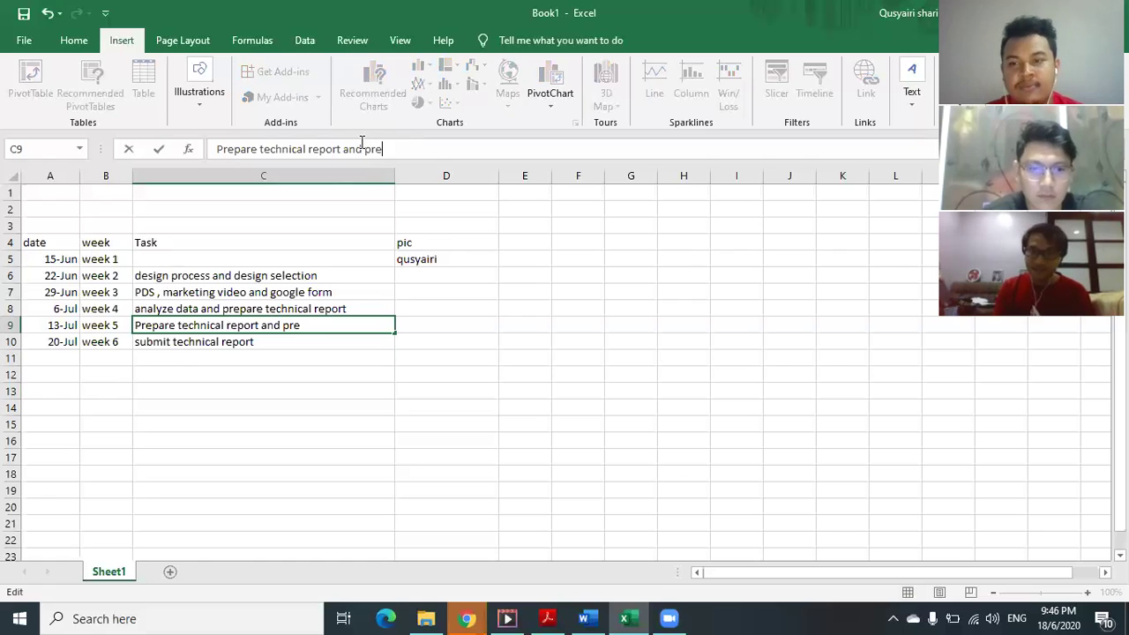
{"action": "type", "text": "sentation"}
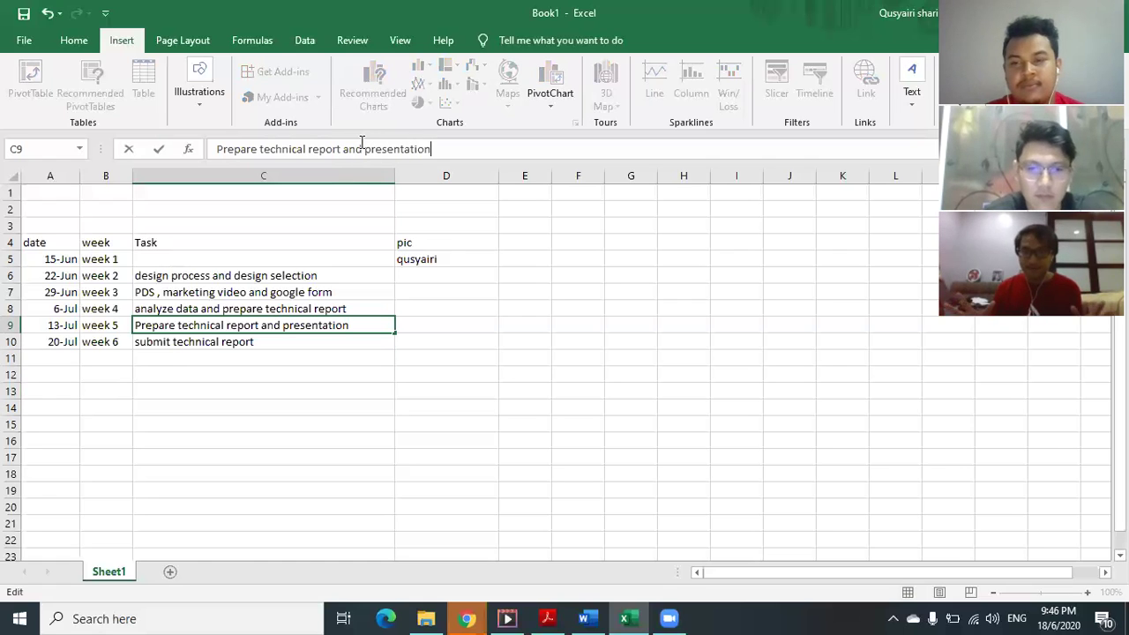
{"action": "left_click", "coordinate": [517, 454]}
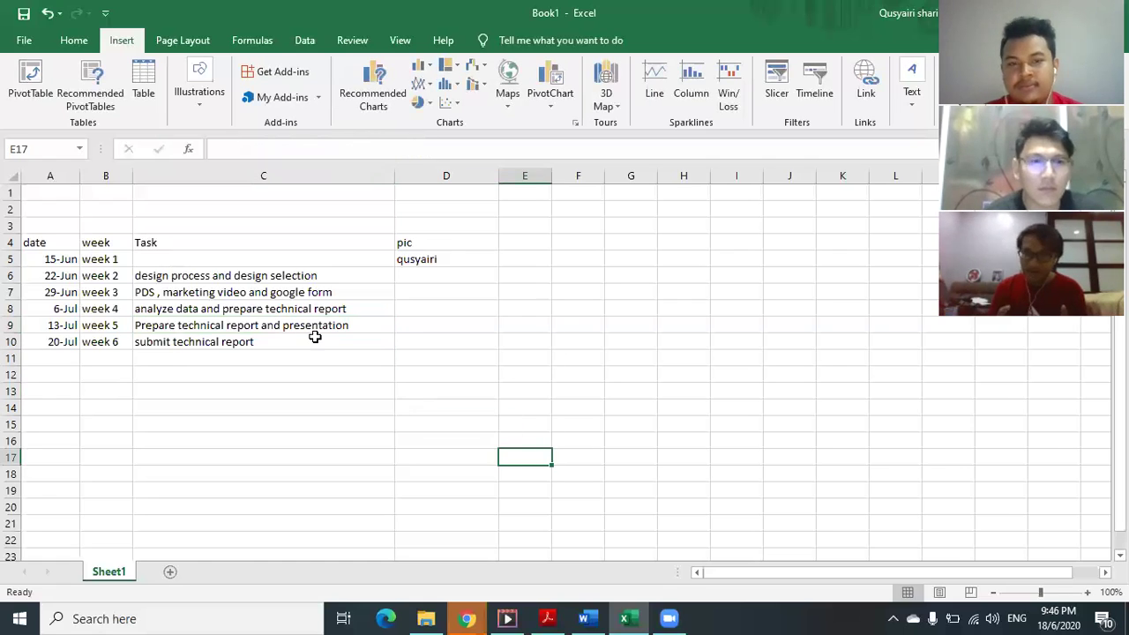
Step: Enter 'group members task distribution' as the week 1 task in cell C5
{"action": "left_click", "coordinate": [209, 262]}
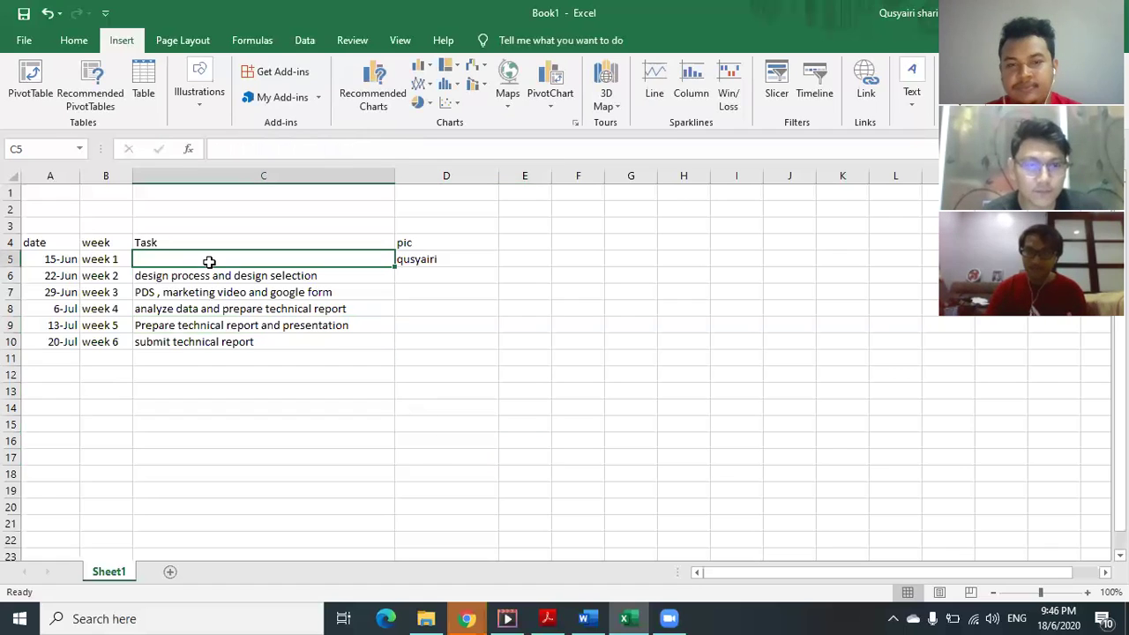
{"action": "type", "text": "gantt"}
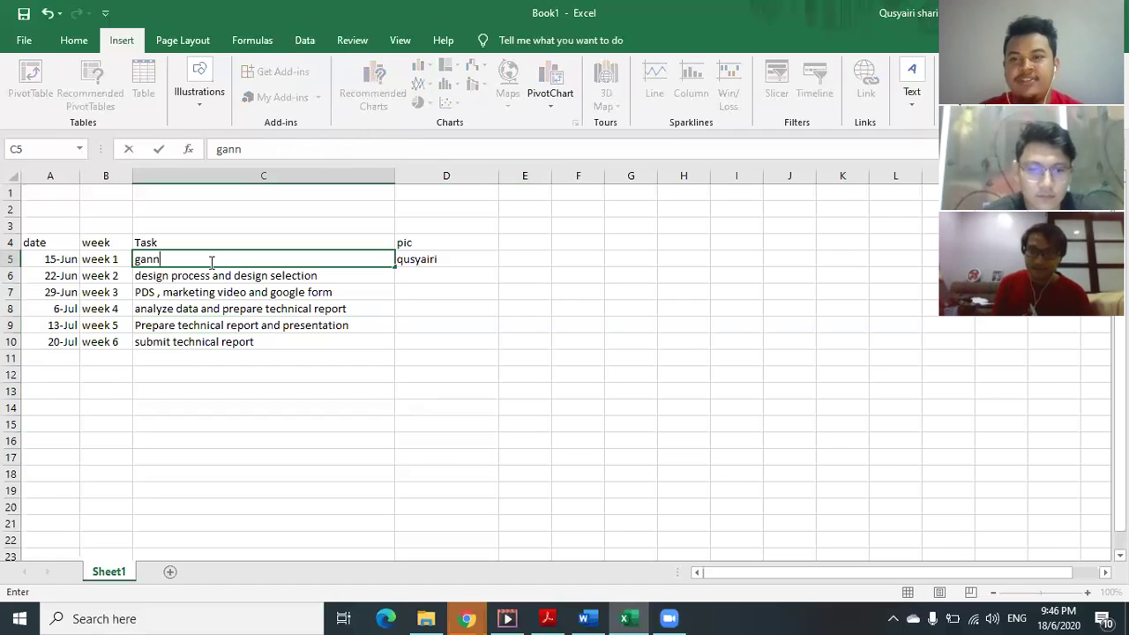
{"action": "key", "text": "BackSpace"}
{"action": "key", "text": "BackSpace"}
{"action": "key", "text": "BackSpace"}
{"action": "key", "text": "BackSpace"}
{"action": "key", "text": "BackSpace"}
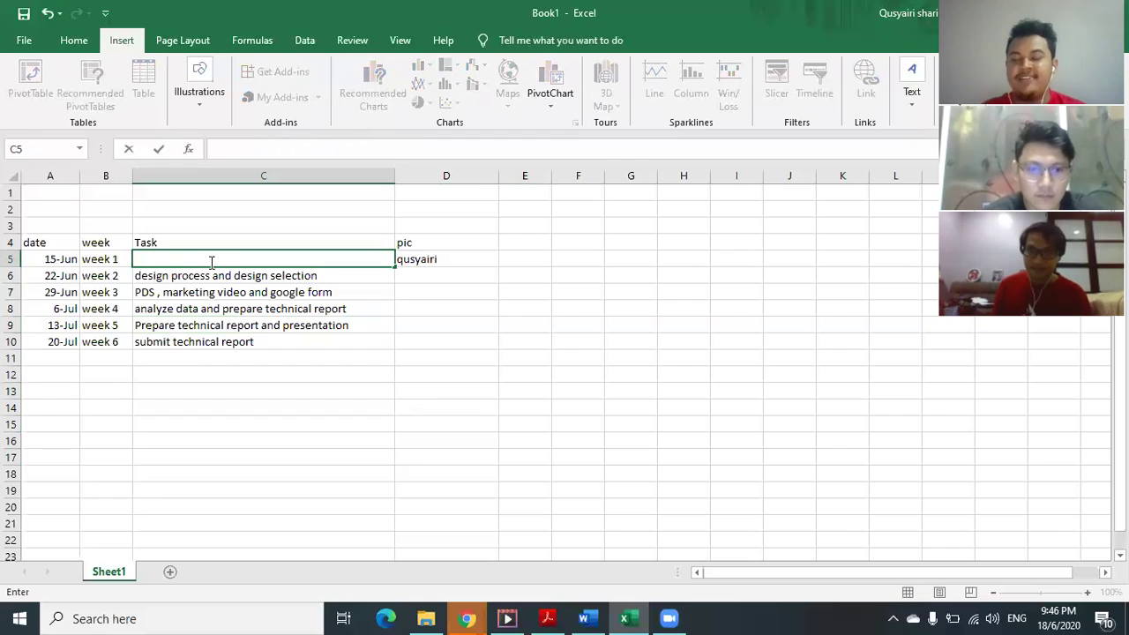
{"action": "type", "text": "group"}
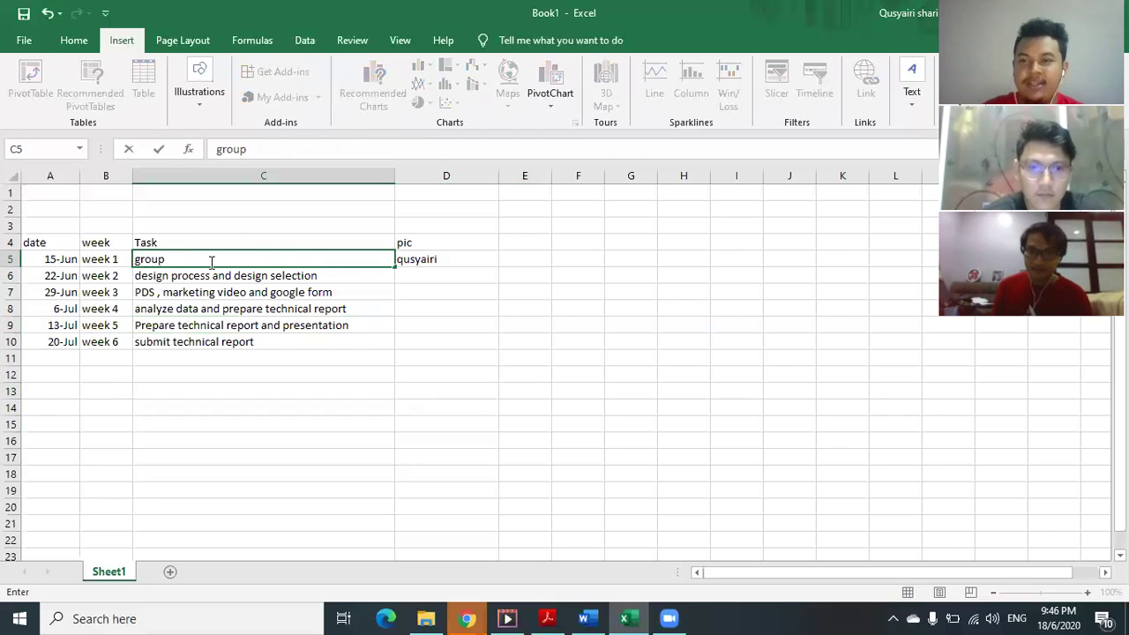
{"action": "type", "text": " members"}
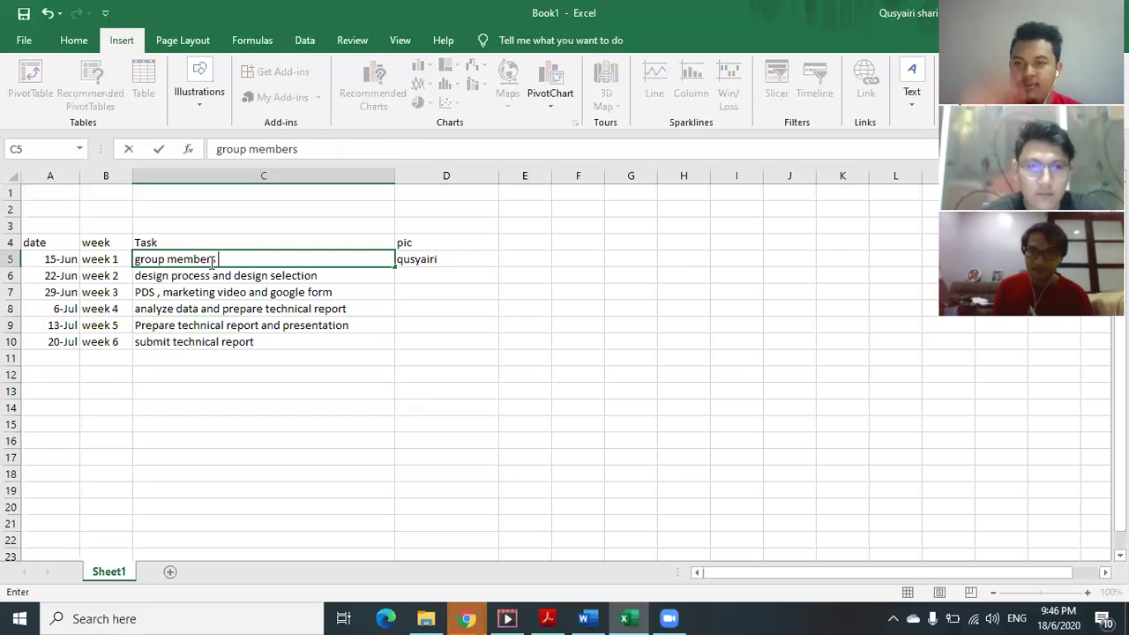
{"action": "type", "text": " task "}
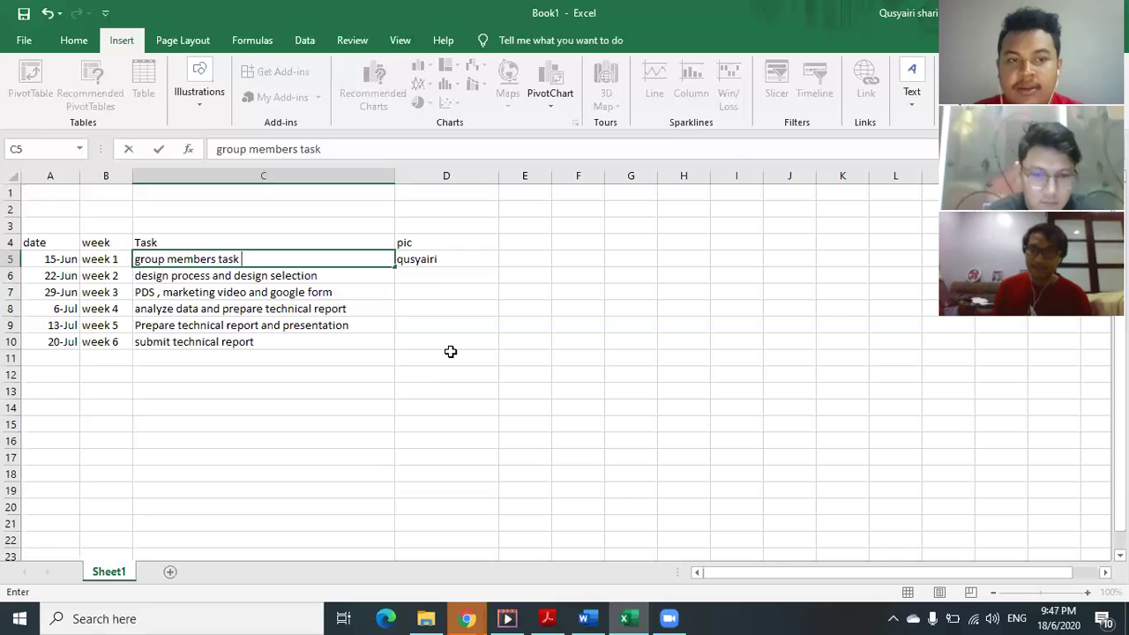
{"action": "type", "text": "distr"}
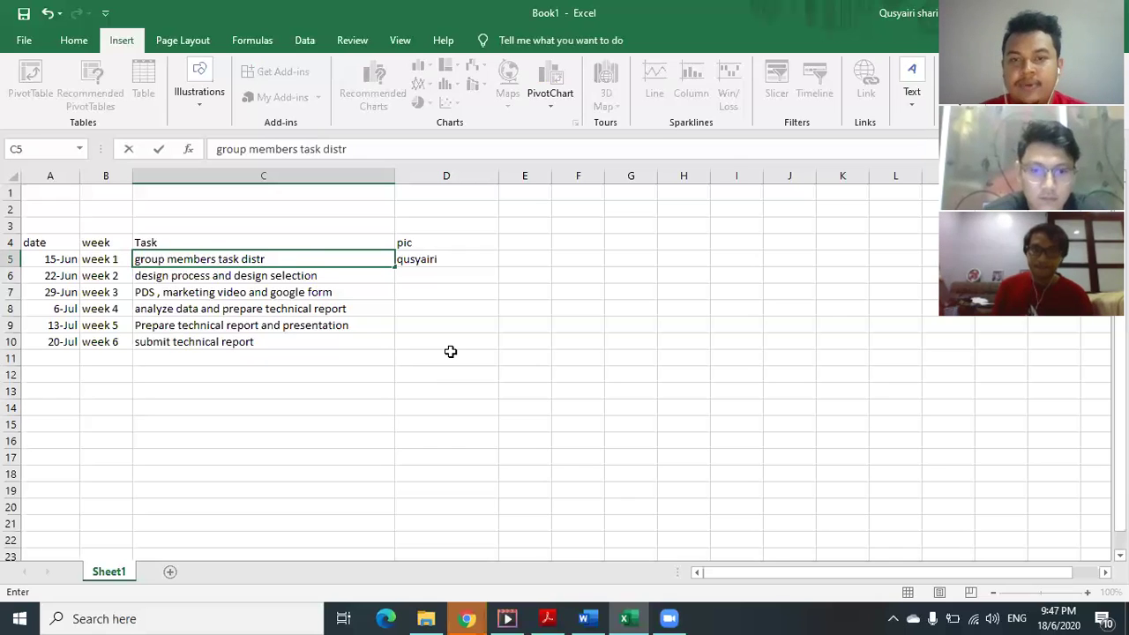
{"action": "type", "text": "ibution"}
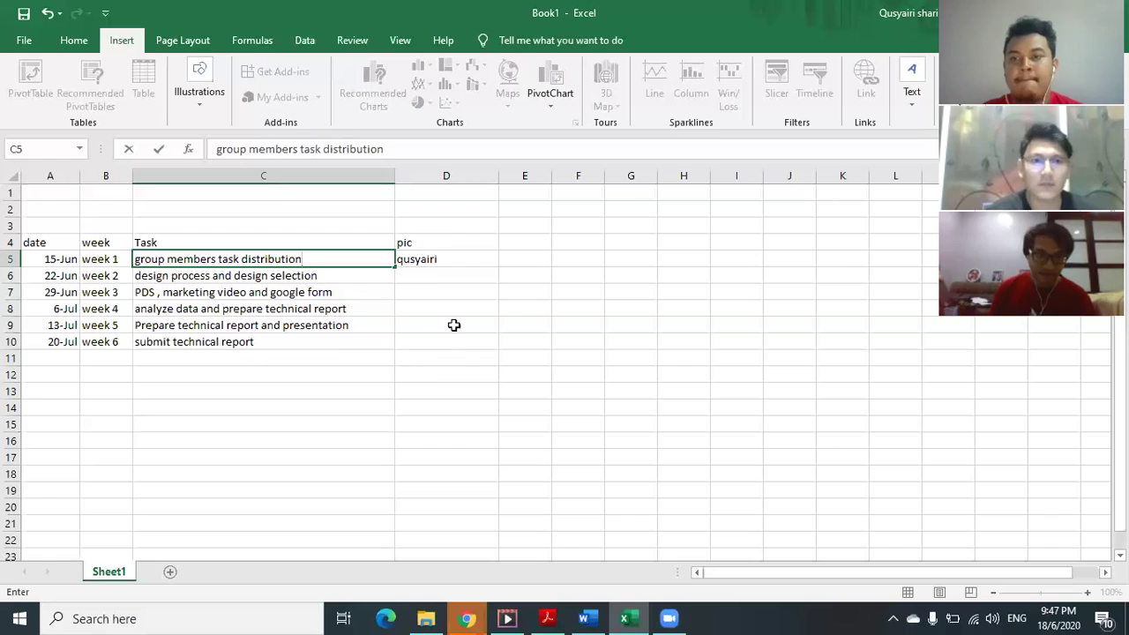
{"action": "left_click", "coordinate": [419, 315]}
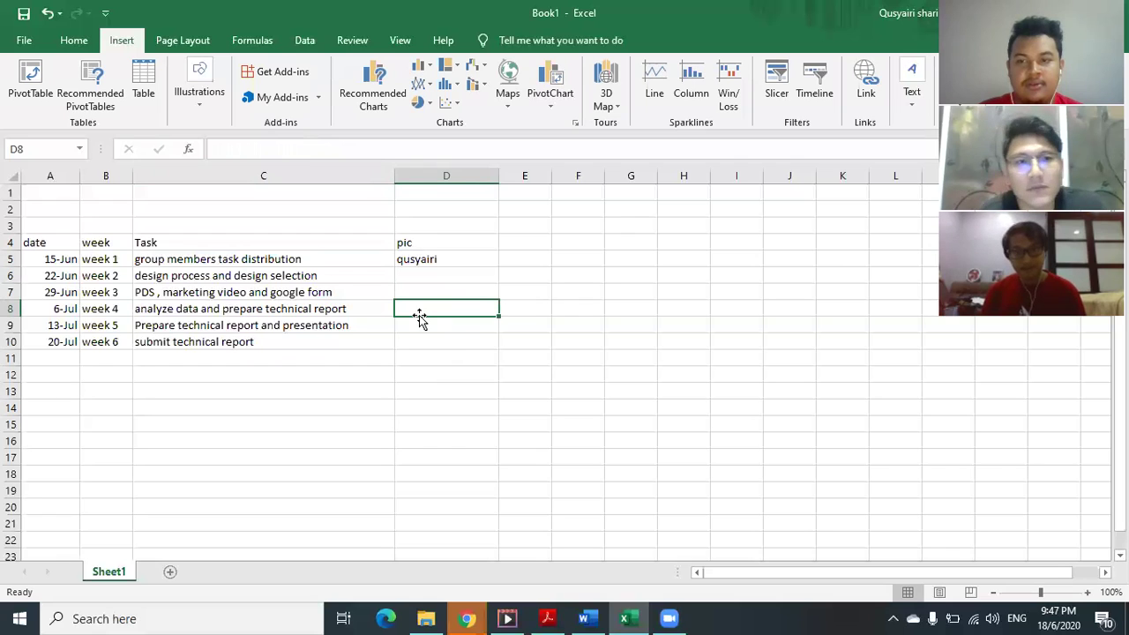
Step: Enter the person-in-charge names for weeks 2 and 3 in D6 and D7
{"action": "key", "text": "Up"}
{"action": "key", "text": "Up"}
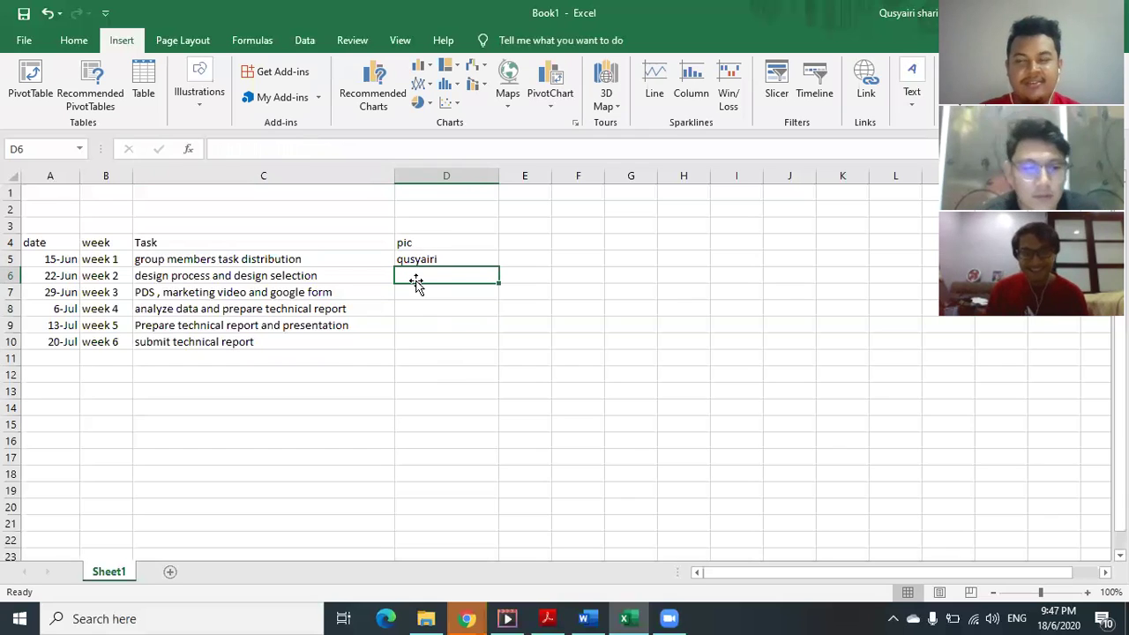
{"action": "type", "text": "izzat"}
{"action": "key", "text": "Return"}
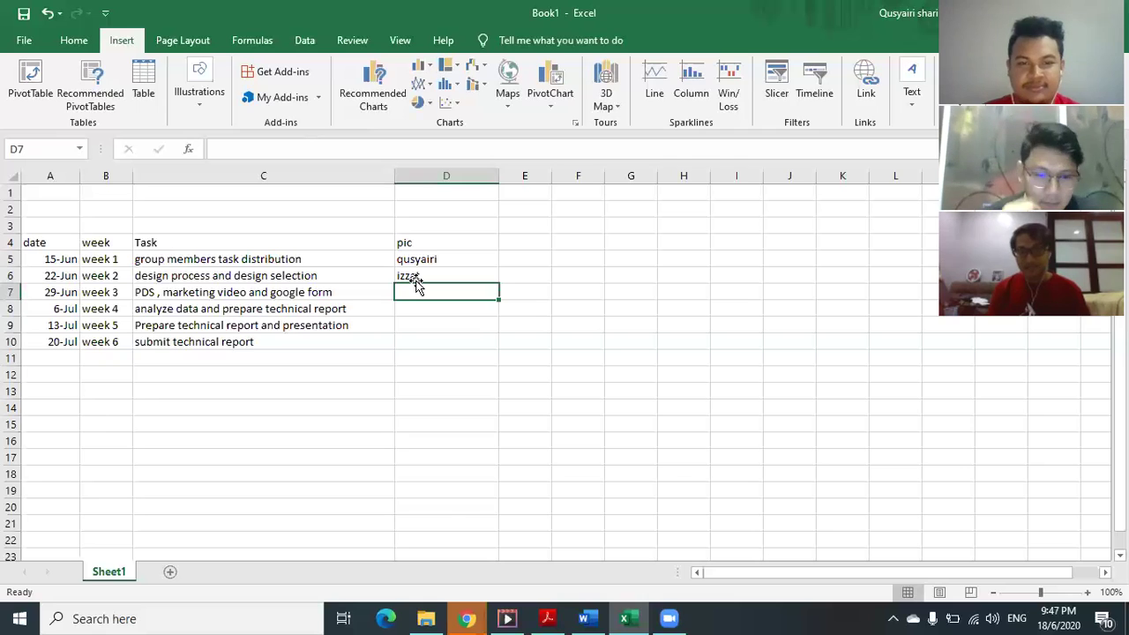
{"action": "type", "text": "haziq"}
{"action": "key", "text": "Return"}
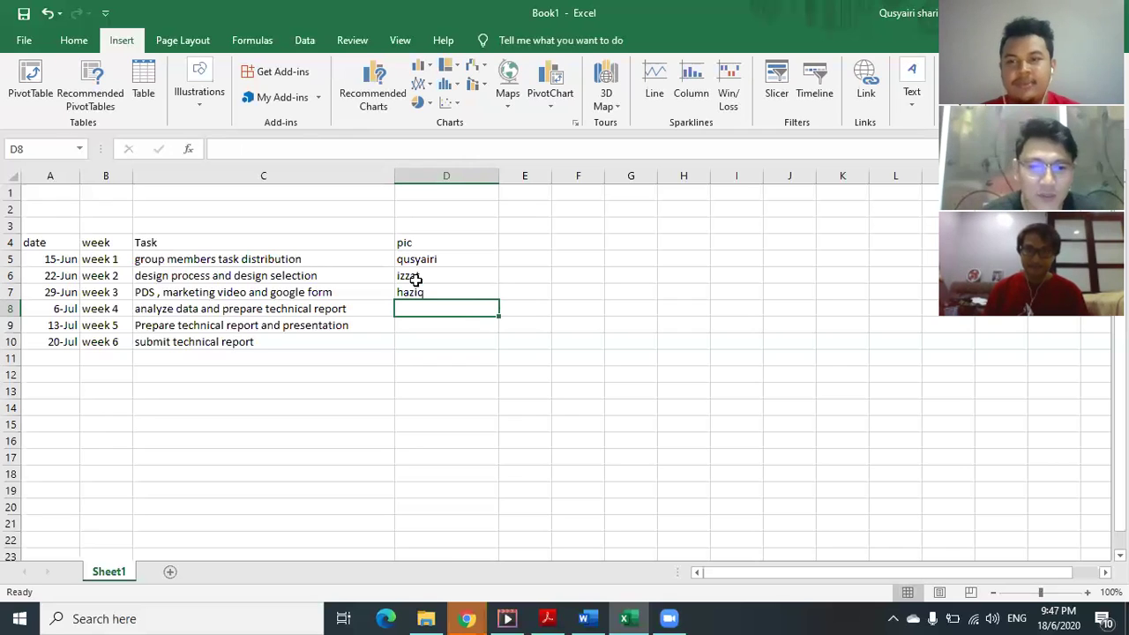
Step: Enter the person-in-charge names for weeks 4 to 6 in D8 through D10
{"action": "key", "text": "Down"}
{"action": "key", "text": "Up"}
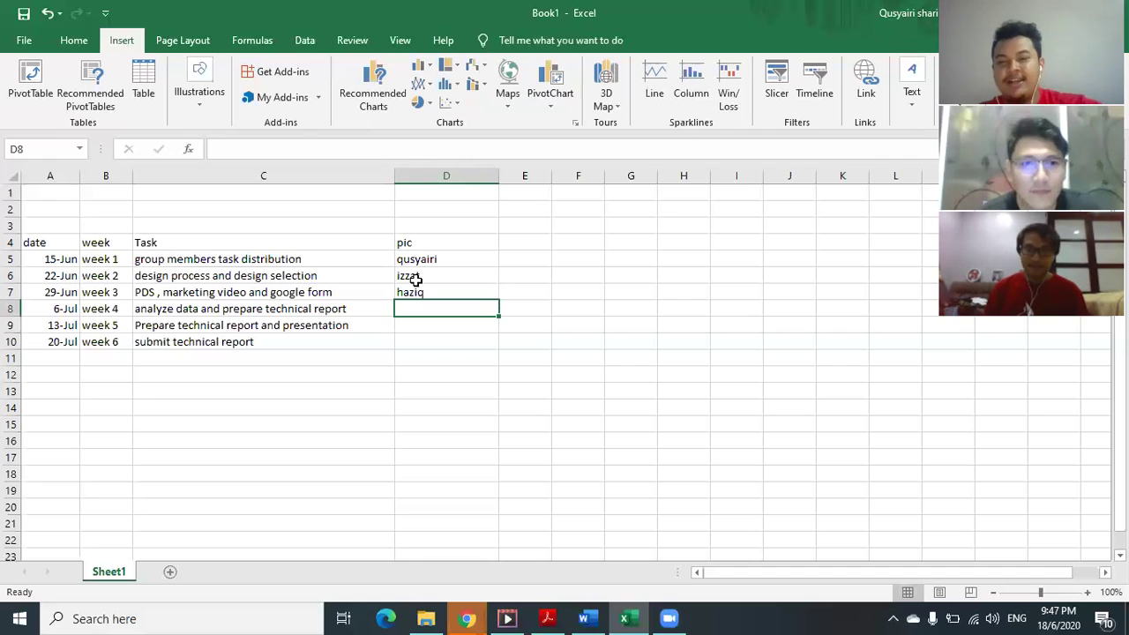
{"action": "type", "text": "qusyairi"}
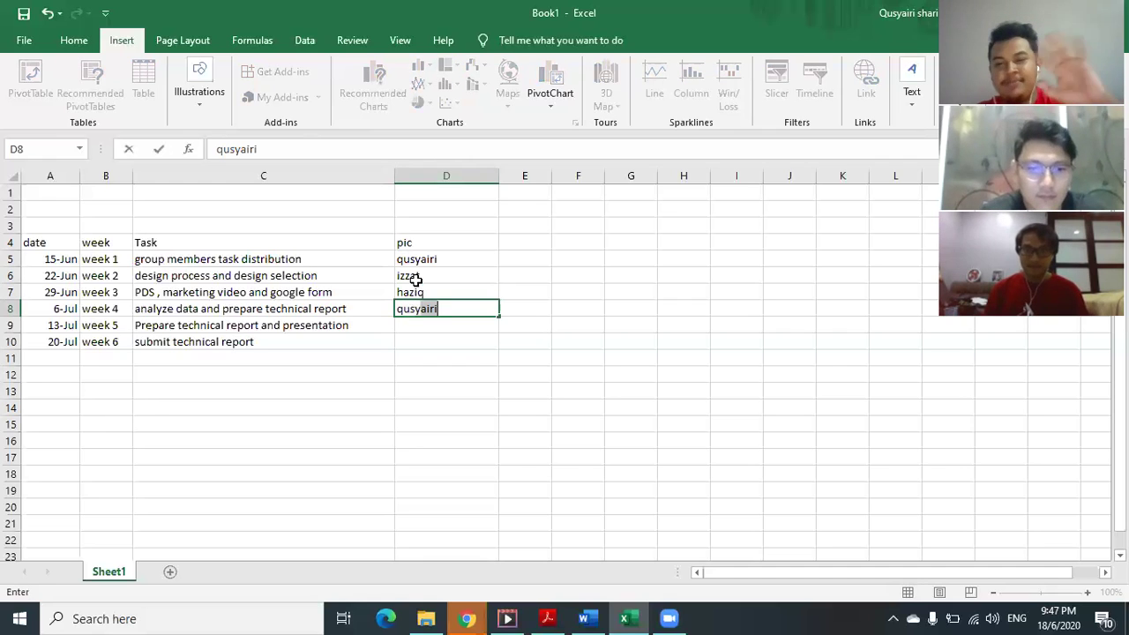
{"action": "key", "text": "Return"}
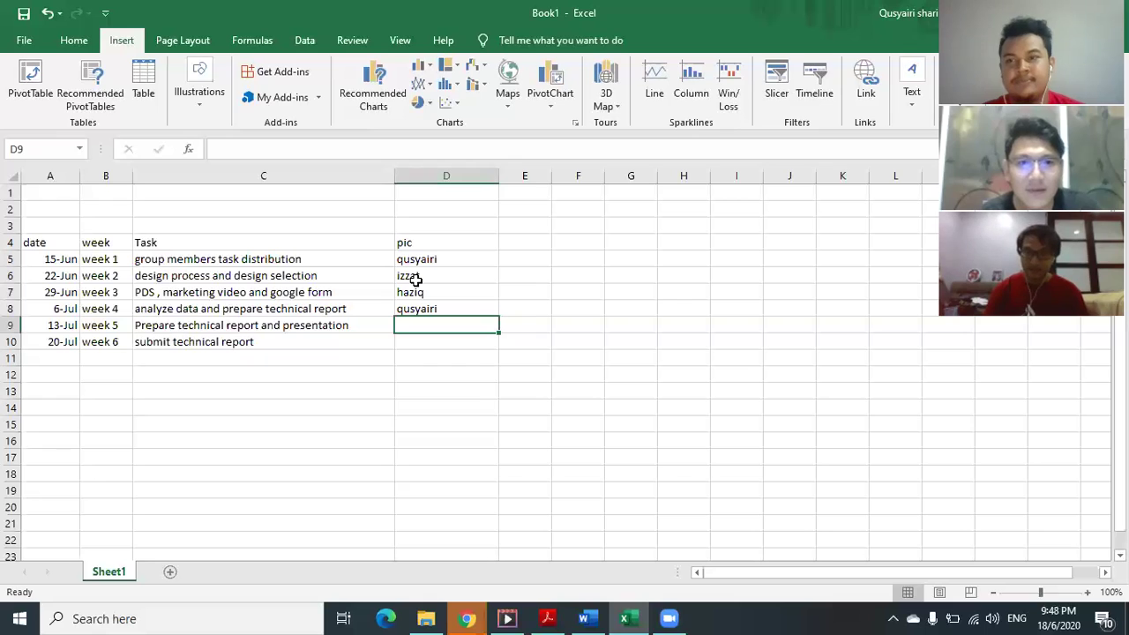
{"action": "type", "text": "izzat"}
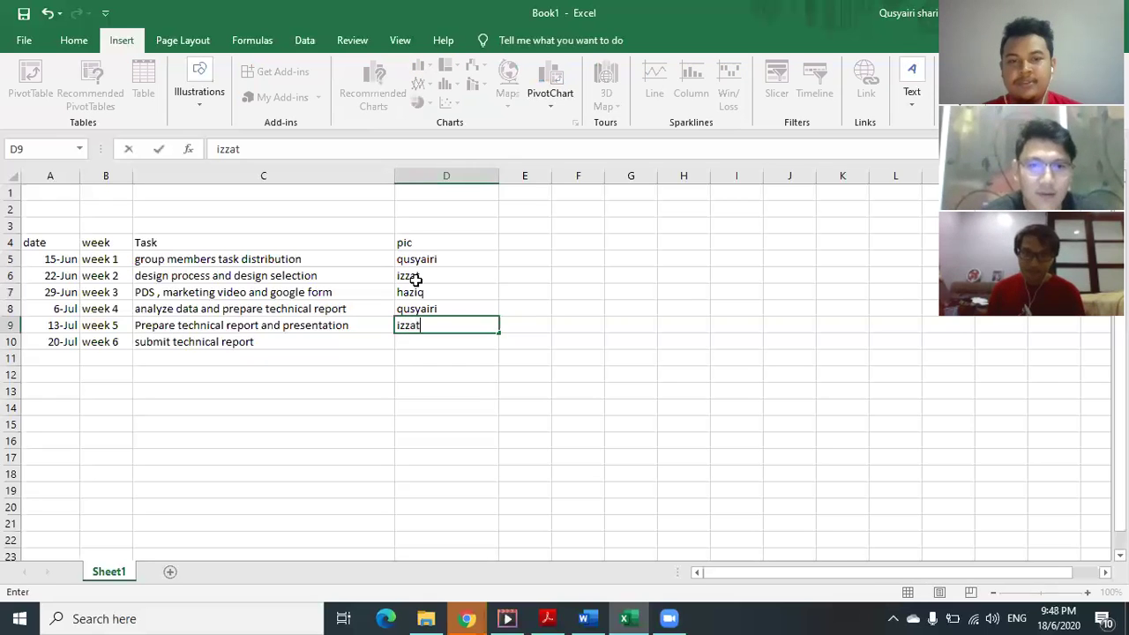
{"action": "key", "text": "Return"}
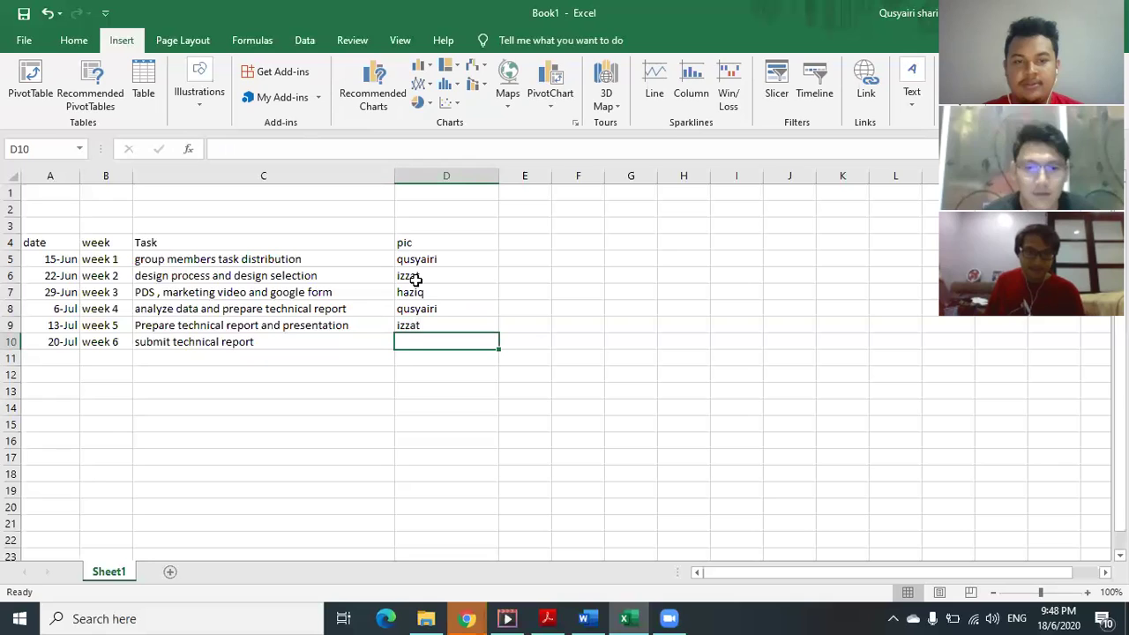
{"action": "type", "text": "haziq"}
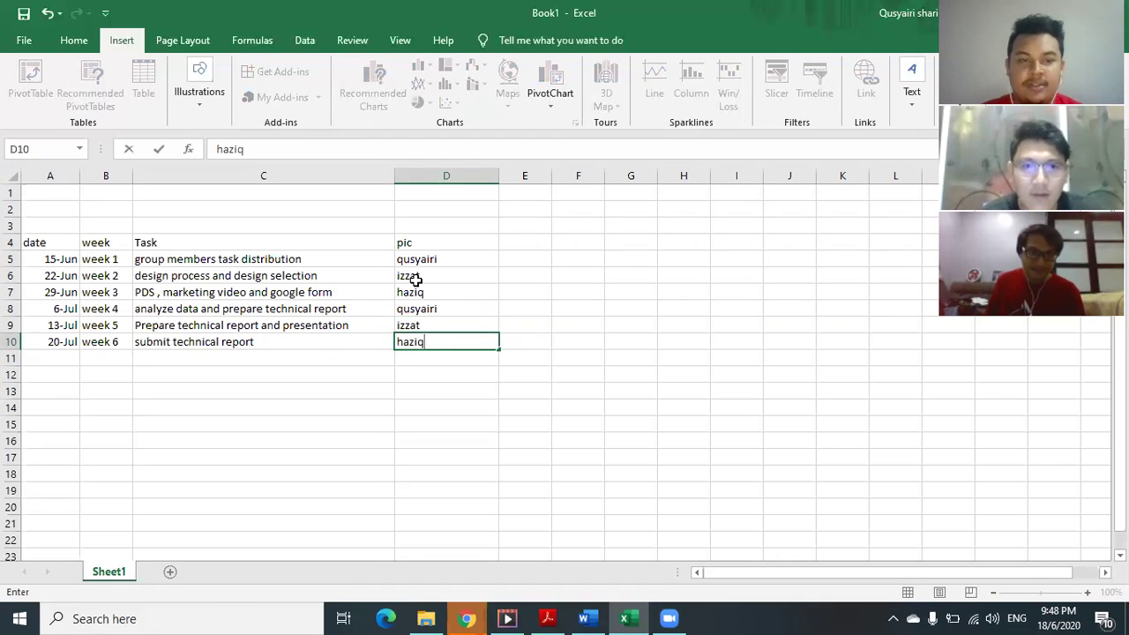
{"action": "key", "text": "Return"}
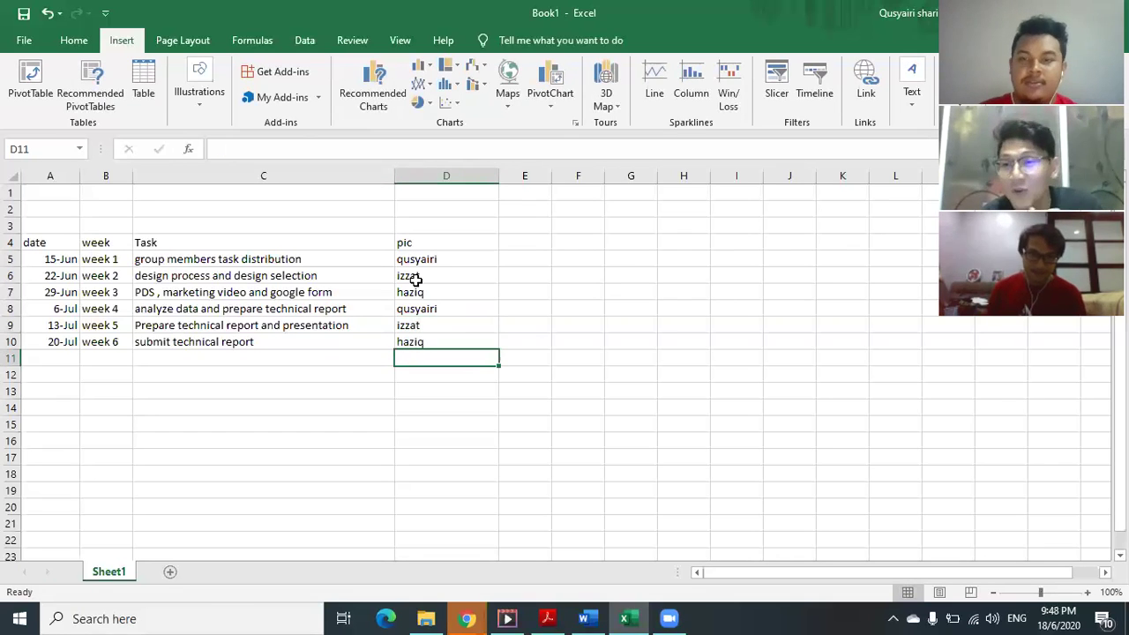